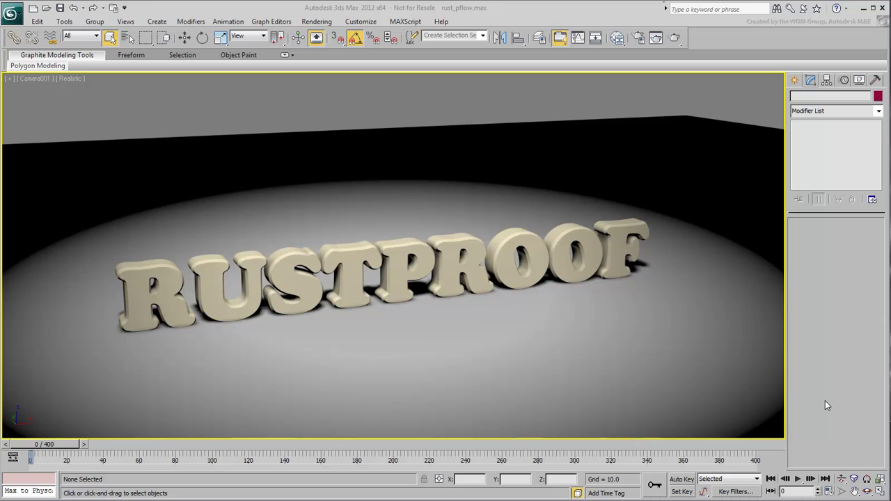
Select the RUSTPROOF text and scrub to frame 142 to preview the sliced grey letters.
left_click(533, 273)
left_click_drag(41, 444, 292, 458)
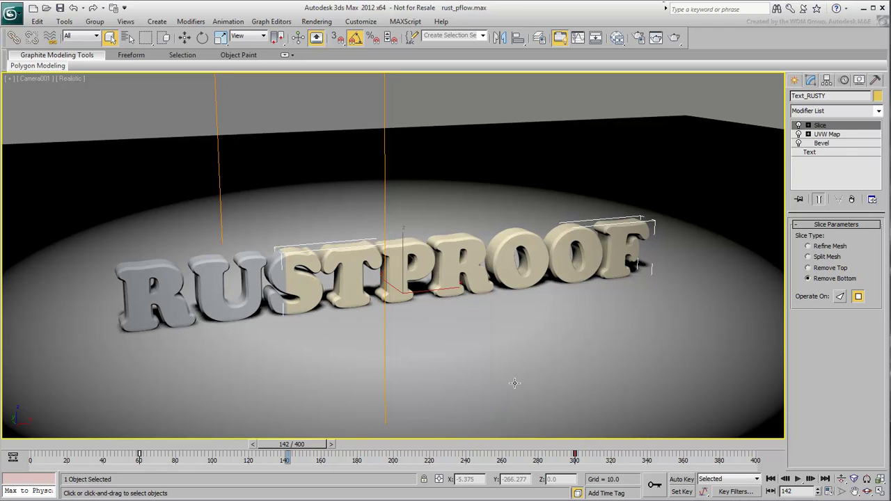
Create a PF Source emitter on the floor in front of the RUSTPROOF text.
left_click(795, 80)
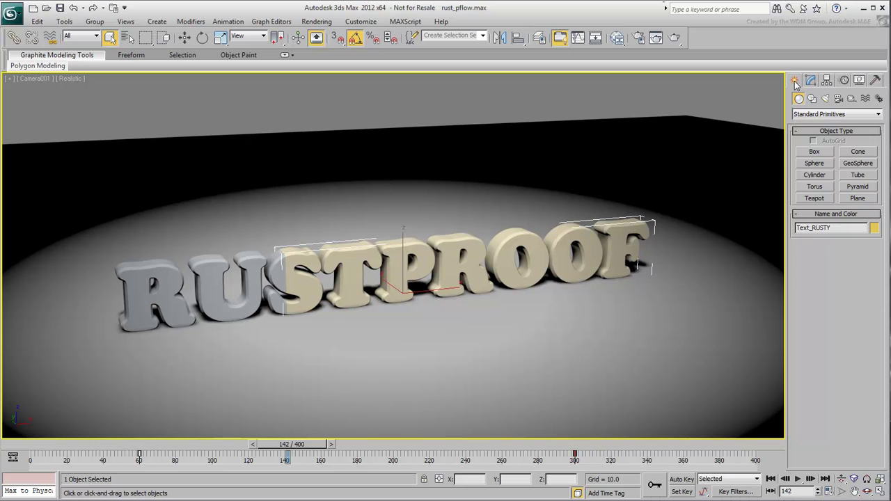
left_click(808, 114)
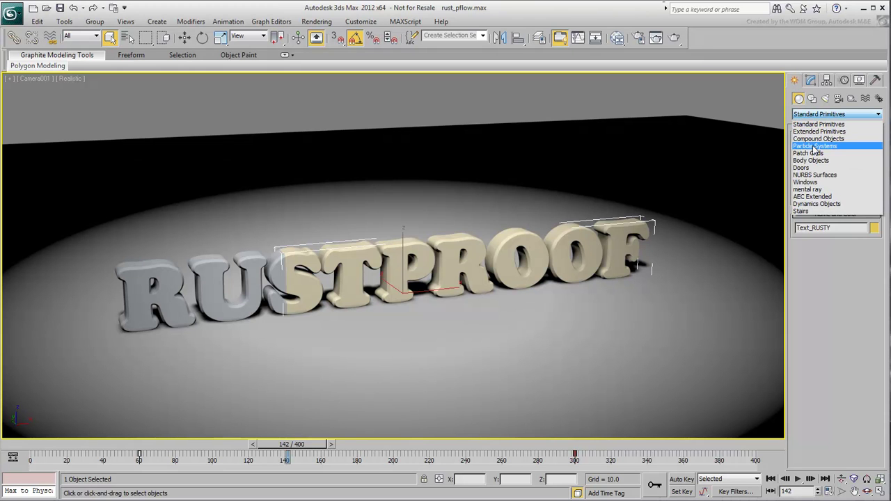
left_click(815, 147)
left_click(814, 153)
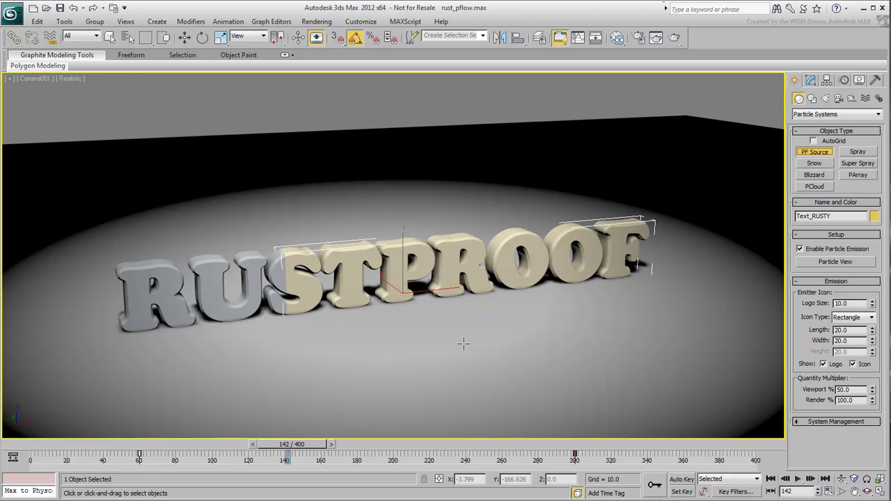
left_click_drag(485, 317, 506, 299)
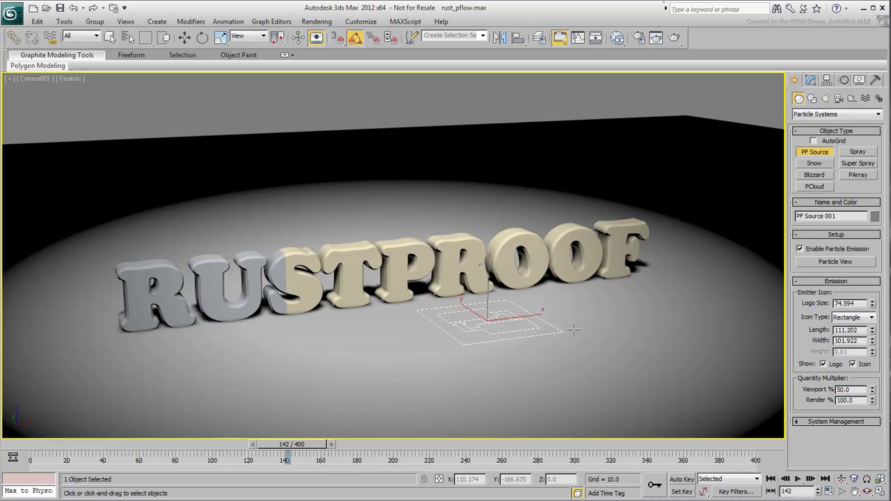
Check the emitter in wireframe by stepping through frames, then return to frame 0.
key("F3")
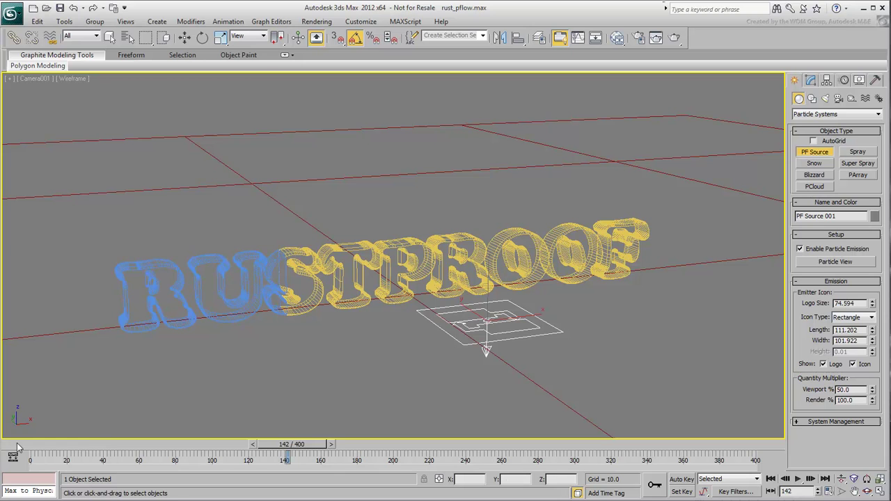
left_click_drag(20, 445, 28, 462)
left_click(813, 152)
Restore realistic shading, open Particle View, and review Birth, Position Icon, Speed, Rotation, Shape and Display settings.
key("F3")
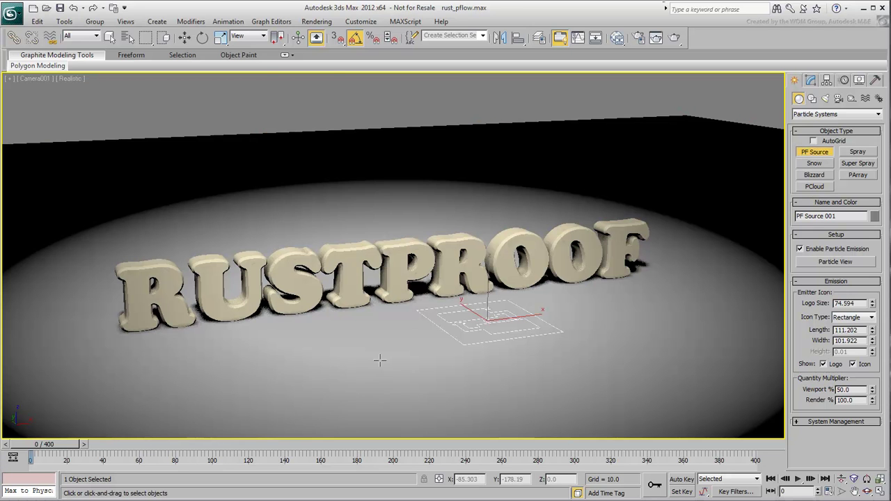
key("6")
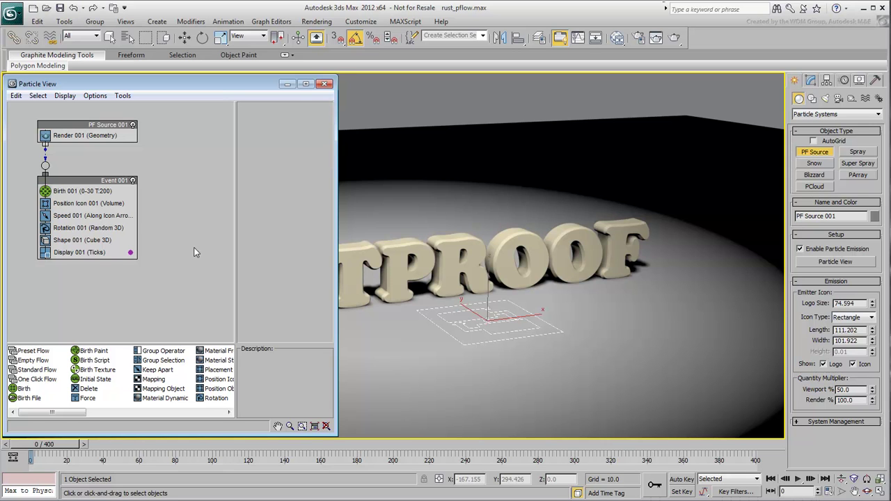
left_click(68, 192)
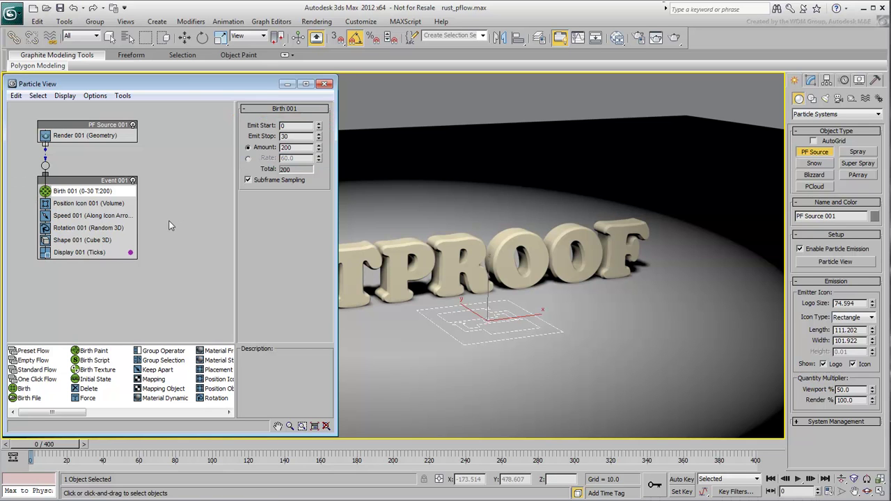
left_click(98, 203)
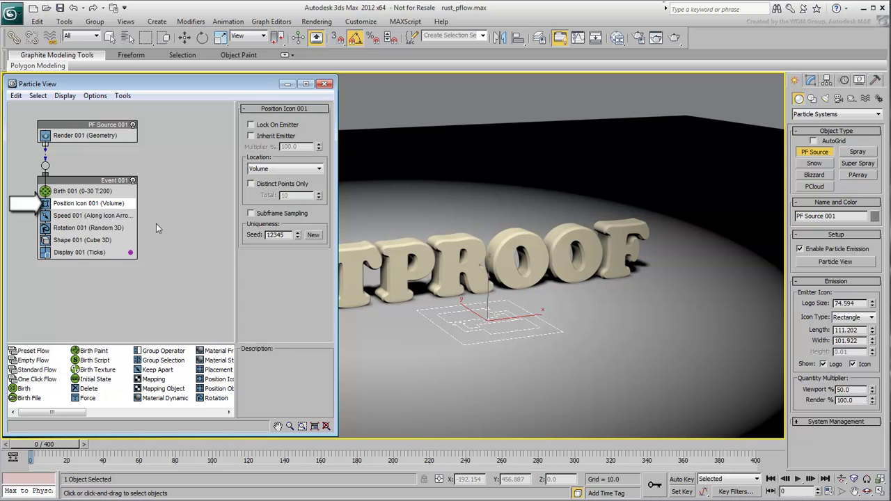
left_click(105, 216)
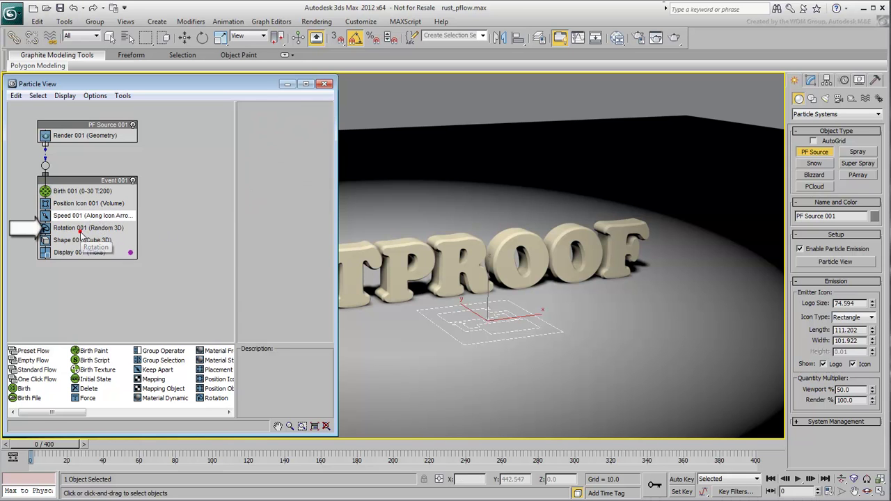
left_click(80, 229)
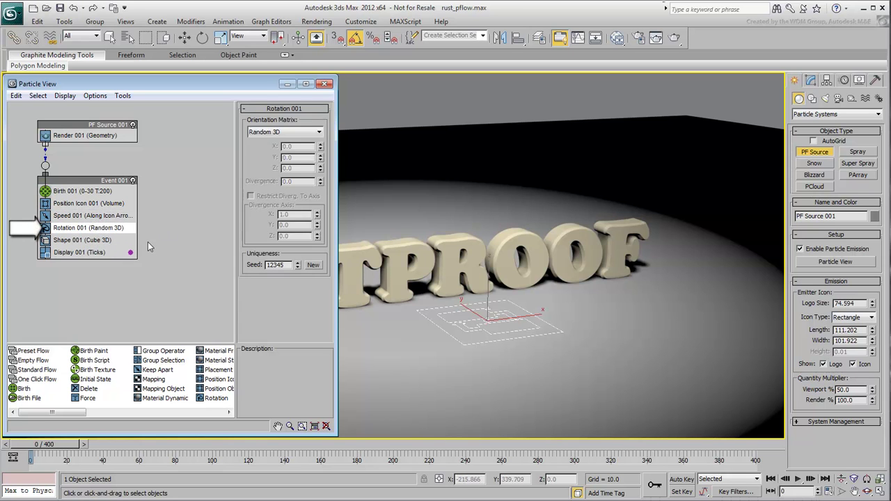
left_click(101, 241)
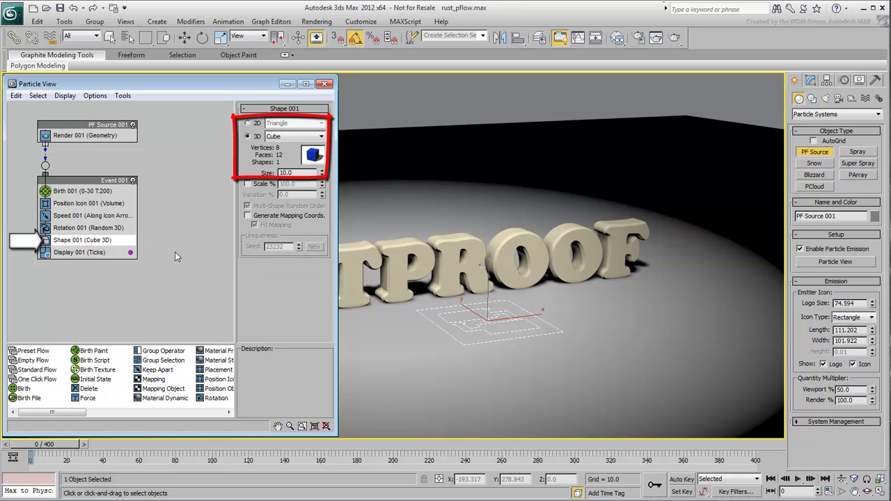
left_click(91, 252)
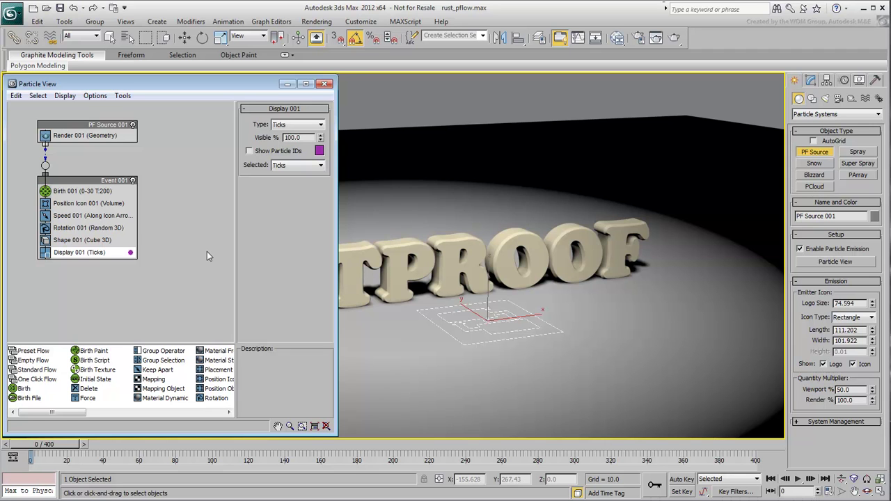
Multi-select Position Icon 001, Speed 001, Rotation 001 and Shape 001 and delete them.
left_click(77, 203)
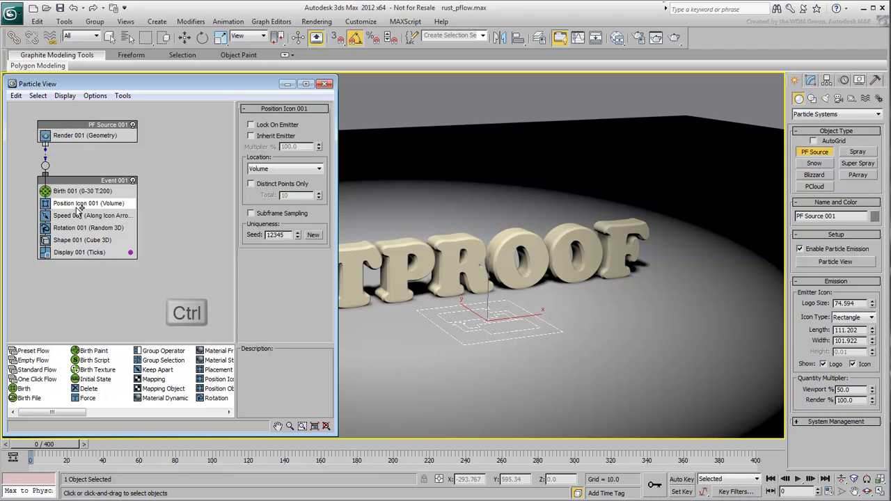
left_click(75, 216, "ctrl")
left_click(75, 227, "ctrl")
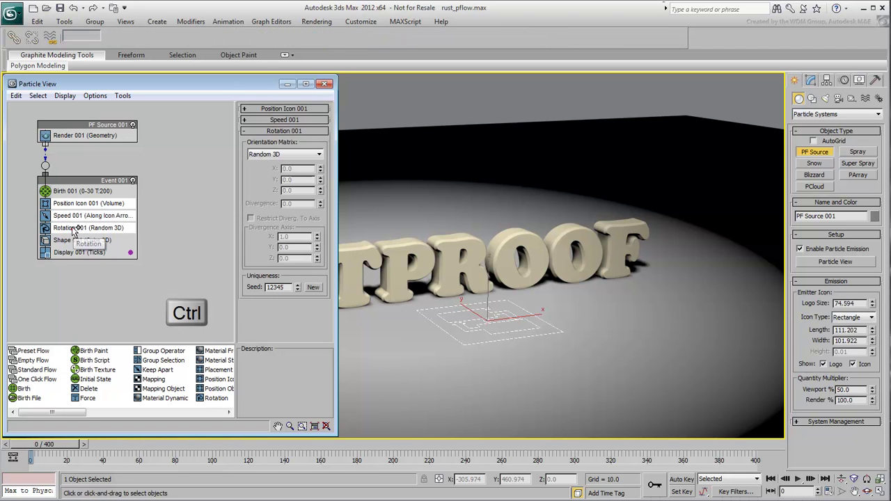
left_click(70, 240, "ctrl")
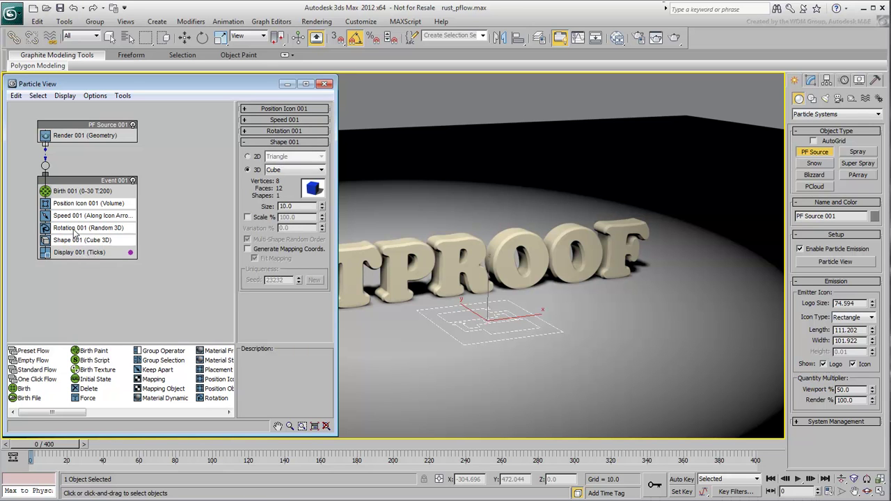
right_click(82, 216)
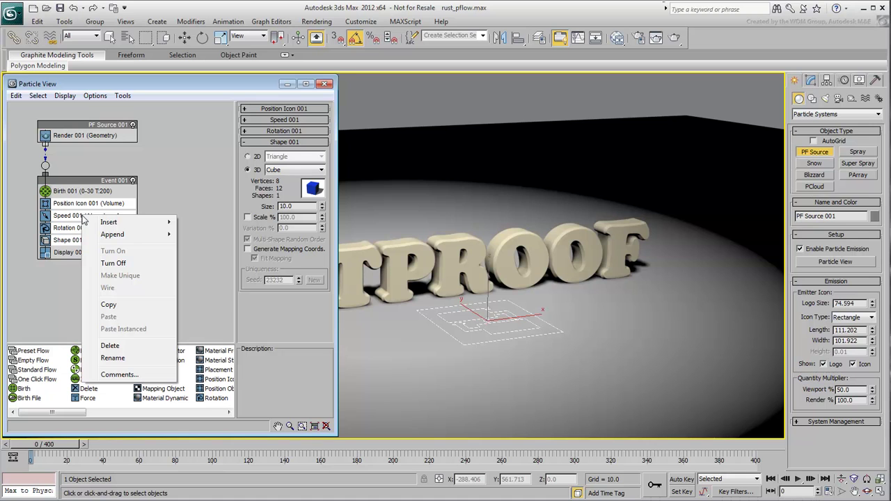
left_click(110, 345)
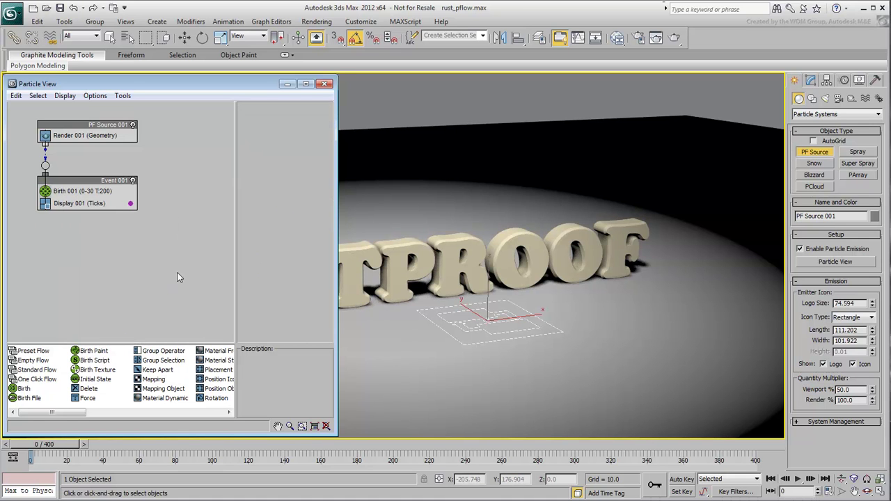
In Birth 001, set Emit Stop to 0 and Amount to 1000.
left_click(78, 191)
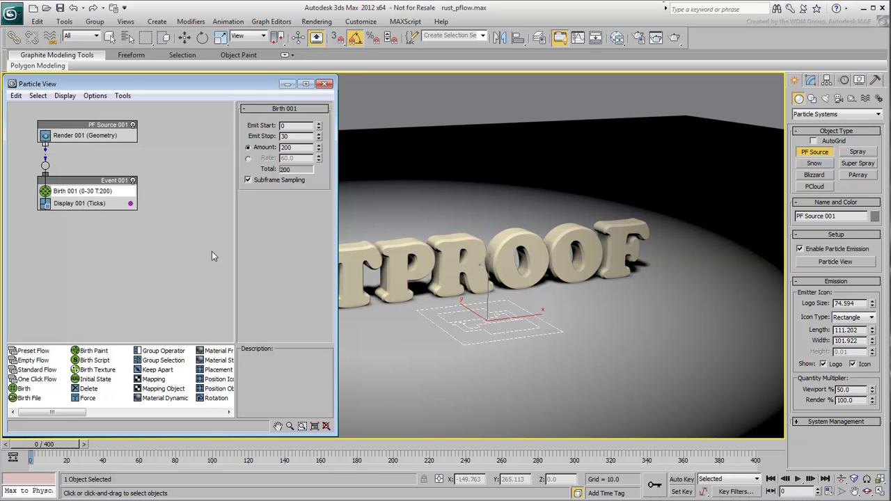
double_click(300, 137)
type("0")
key("Return")
double_click(304, 147)
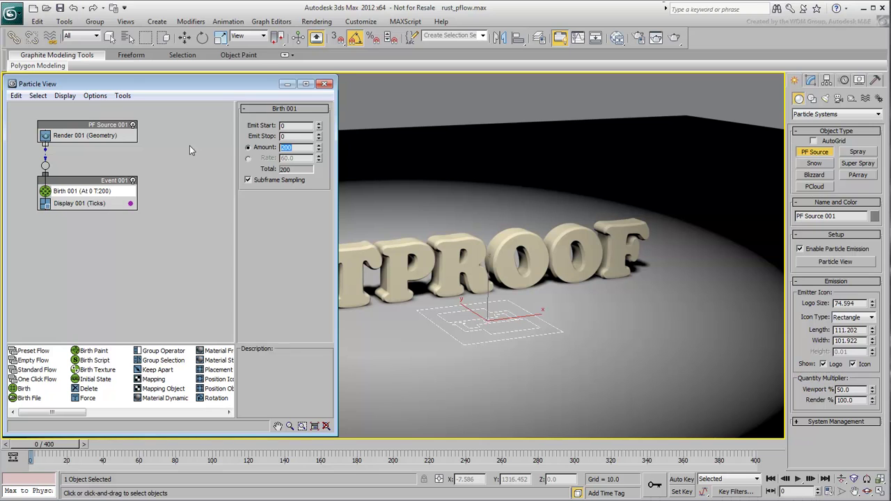
type("1000")
key("Return")
Insert Position Object between Birth 001 and Display 001, using Text_RUSTY as emitter, and preview the particles.
left_click_drag(72, 413, 96, 417)
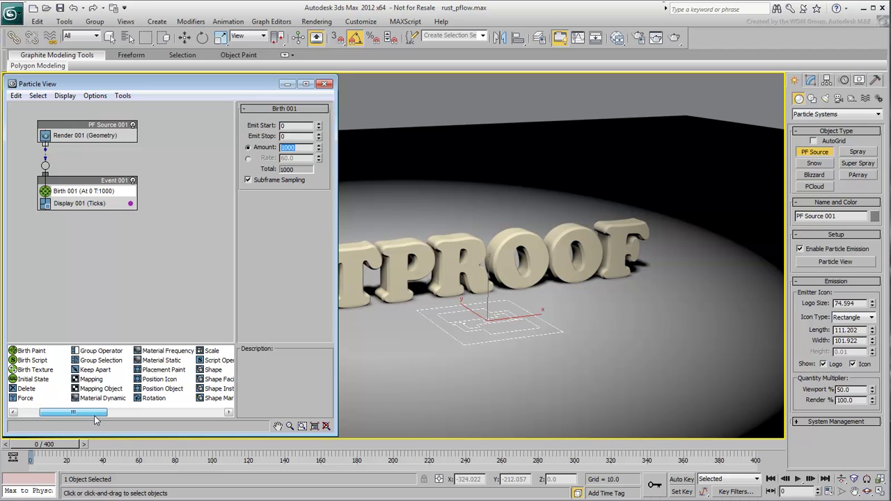
left_click_drag(157, 390, 82, 203)
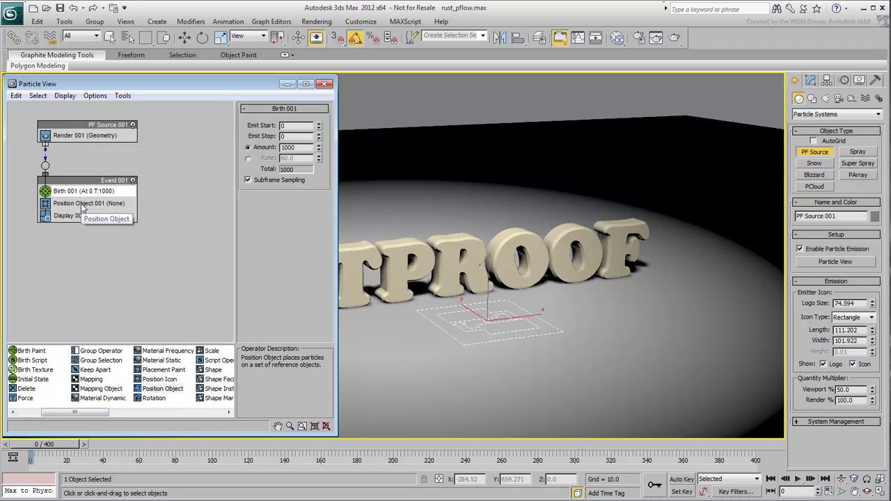
left_click(82, 204)
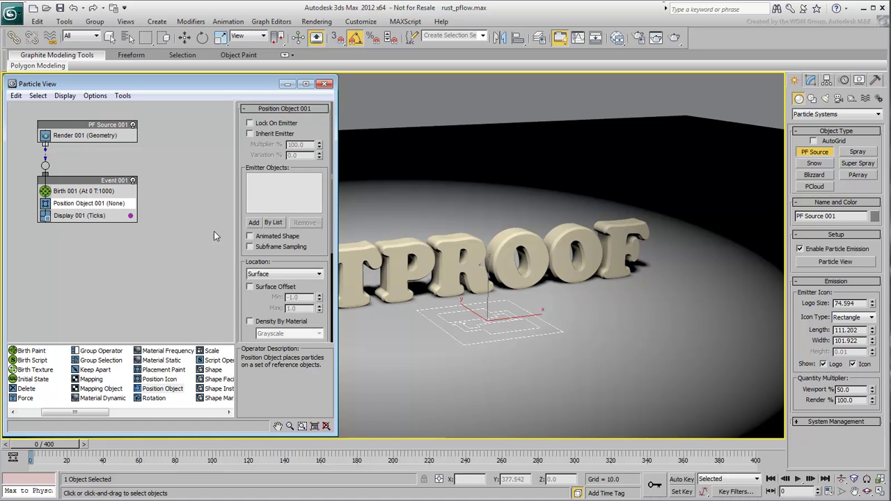
left_click(253, 222)
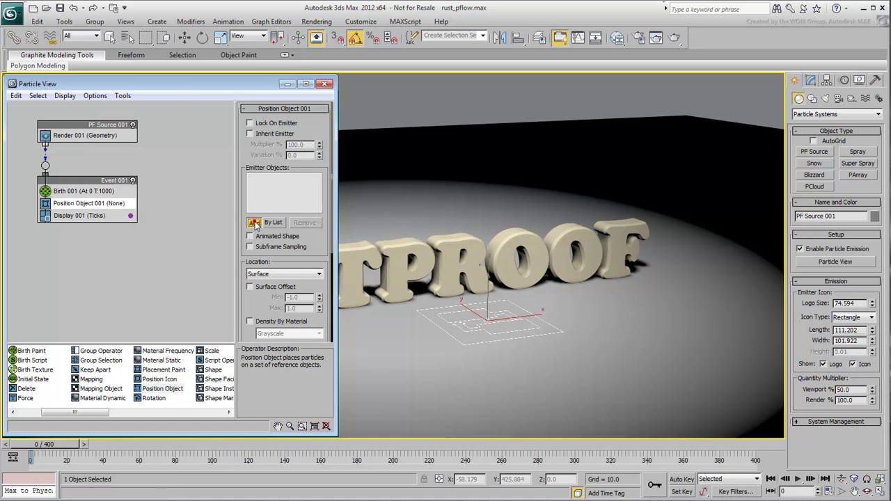
left_click(397, 268)
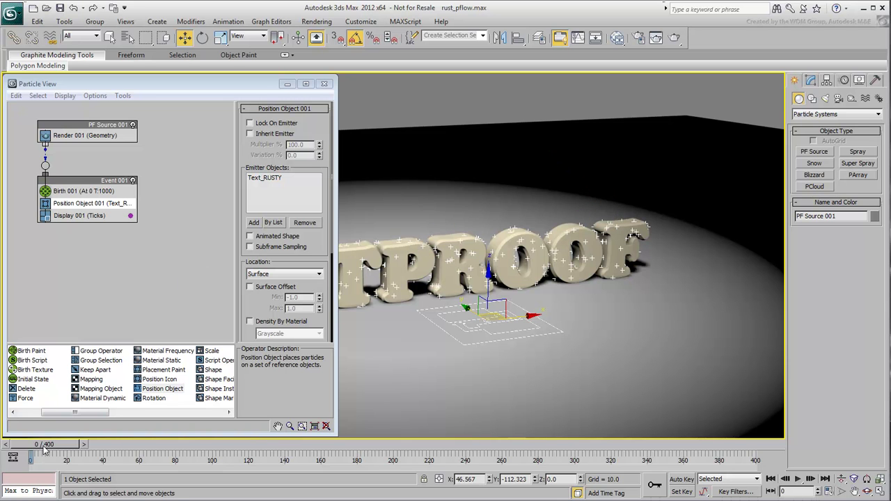
mouse_move(42, 444)
left_mouse_down()
mouse_move(459, 451)
mouse_move(31, 449)
left_mouse_up()
key("w")
left_click(674, 40)
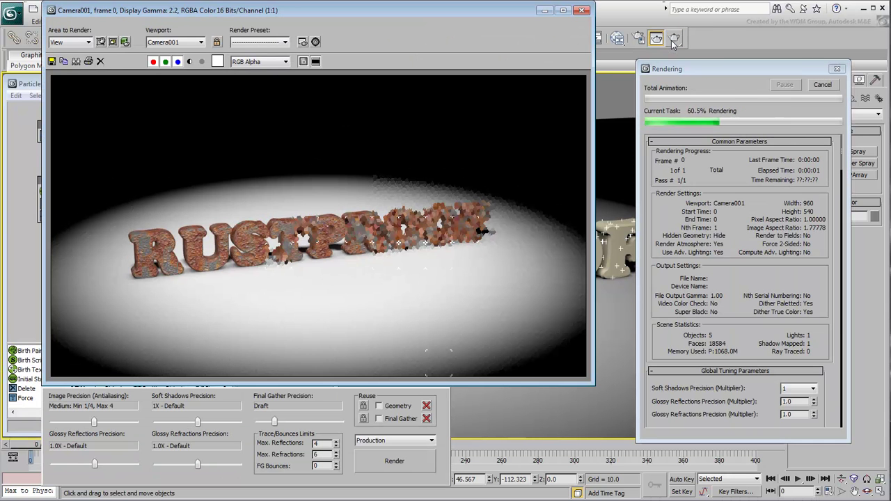
left_click(582, 10)
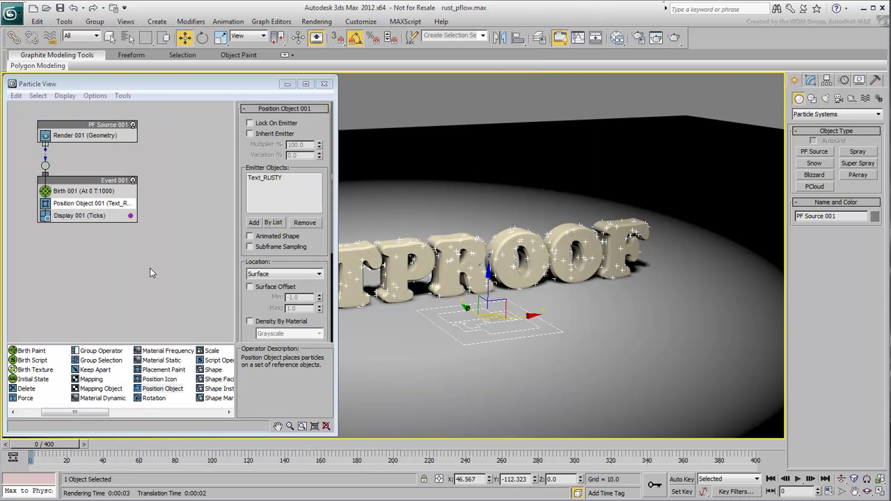
left_click(78, 414)
left_click_drag(77, 415, 134, 421)
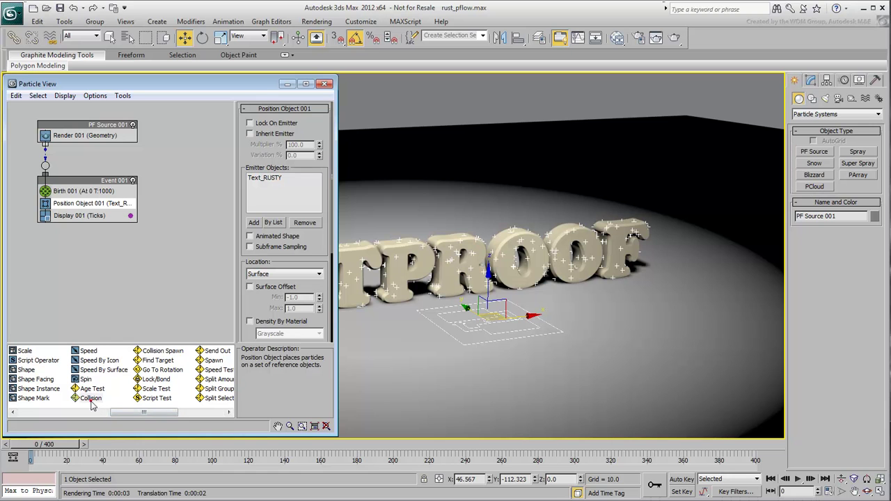
Add a Collision test below Position Object 001, move the Event 001 box, and close Particle View.
left_click_drag(90, 398, 89, 218)
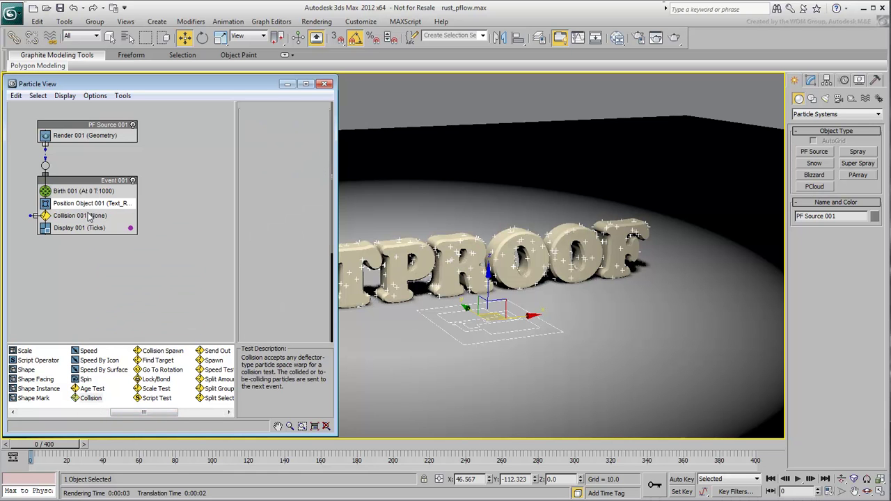
left_click_drag(81, 180, 169, 172)
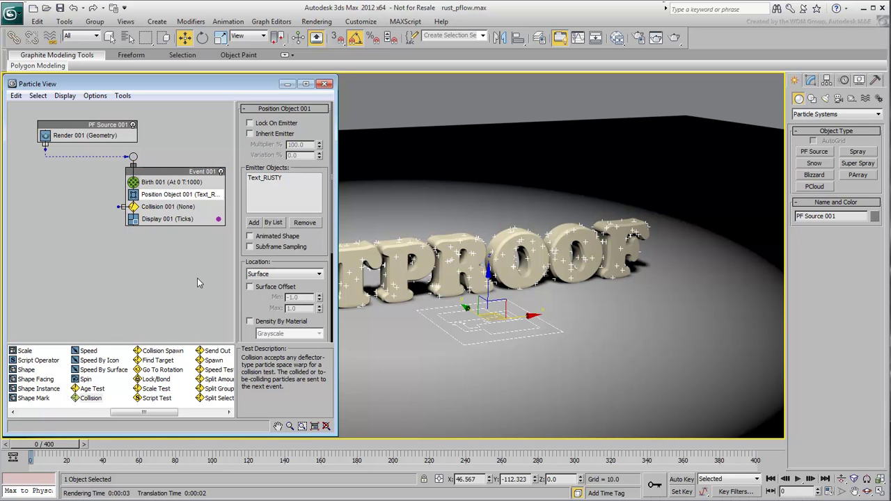
left_click(166, 207)
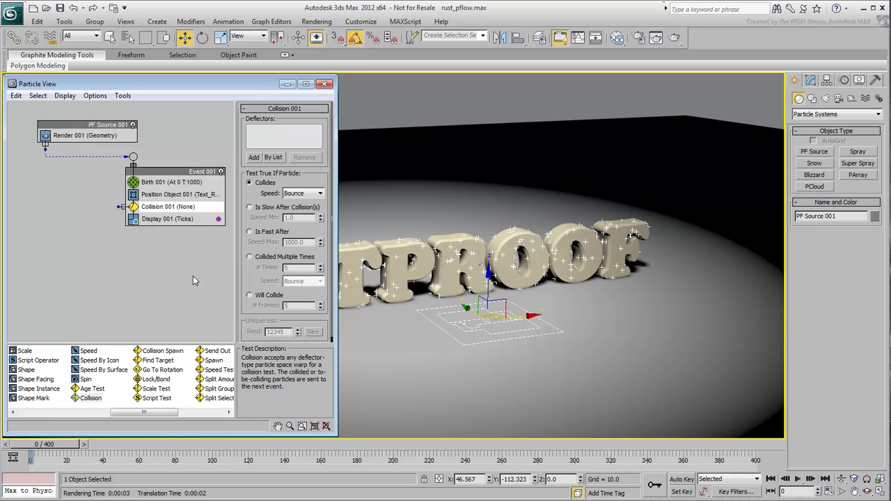
left_click(324, 84)
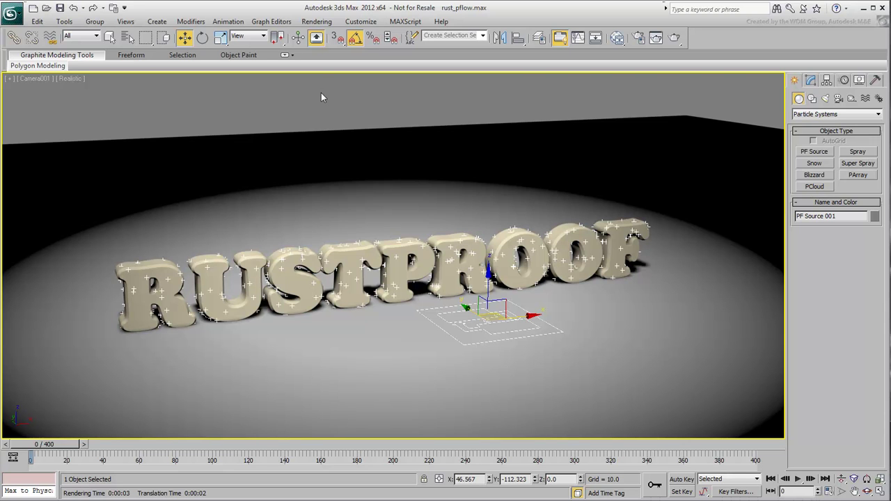
Switch the Create panel to Space Warps and pick the Deflectors category.
left_click(866, 102)
left_click(826, 116)
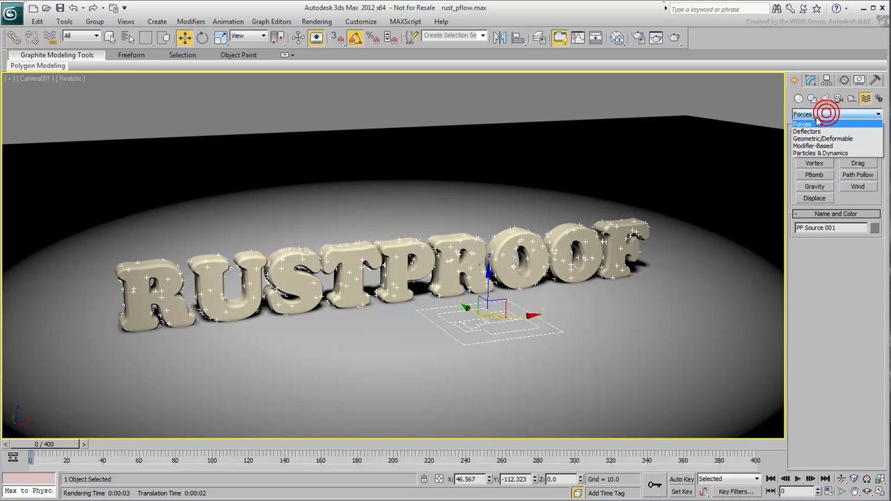
left_click(812, 129)
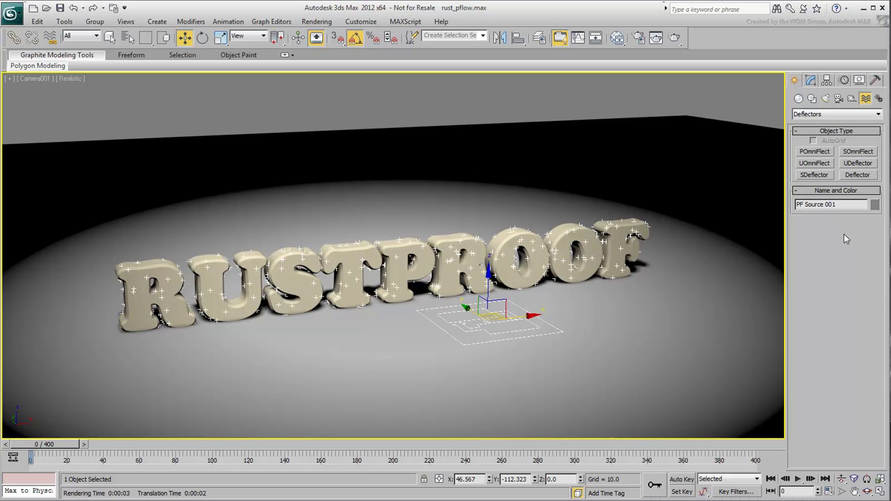
Draw a 193.123 × 130.086 Deflector plane in the Left view, then maximize the Camera view.
left_click(856, 176)
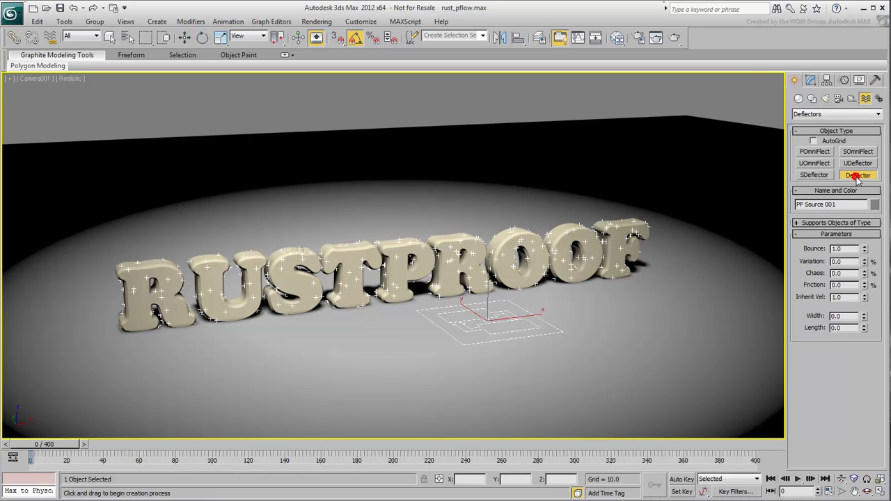
key("alt+w")
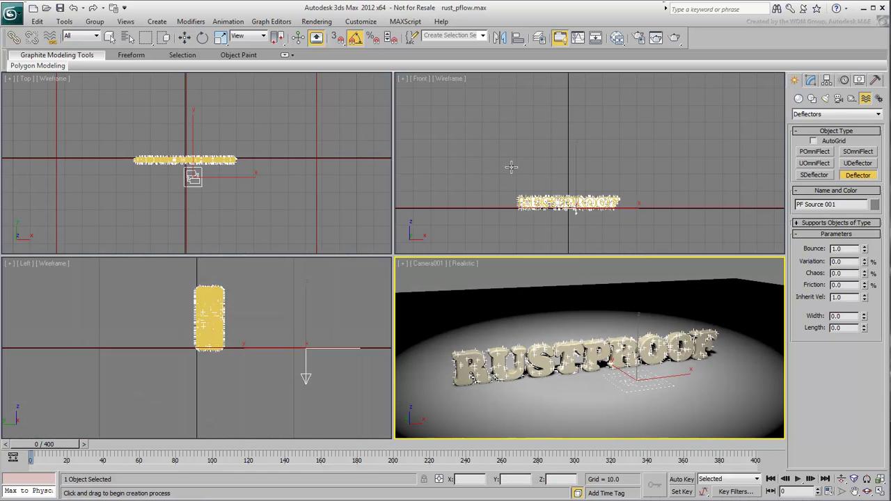
middle_click_drag(240, 284, 208, 334)
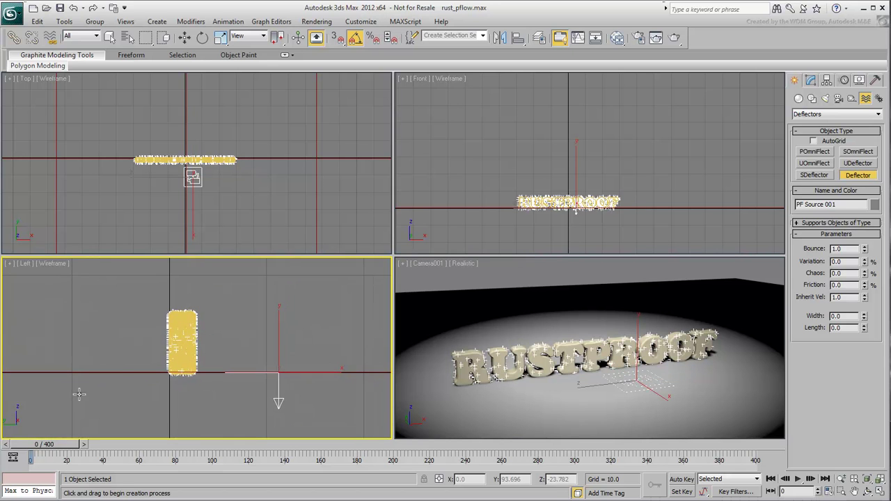
left_click_drag(88, 404, 277, 278)
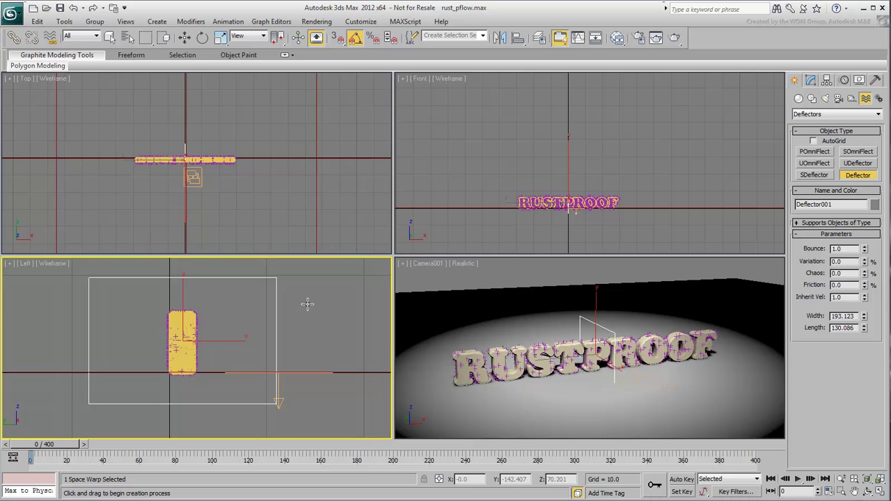
right_click(472, 313)
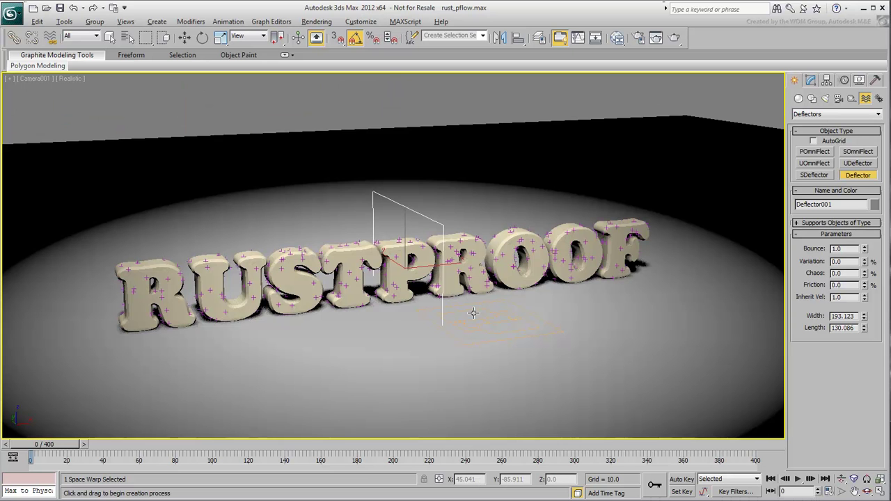
key("alt+w")
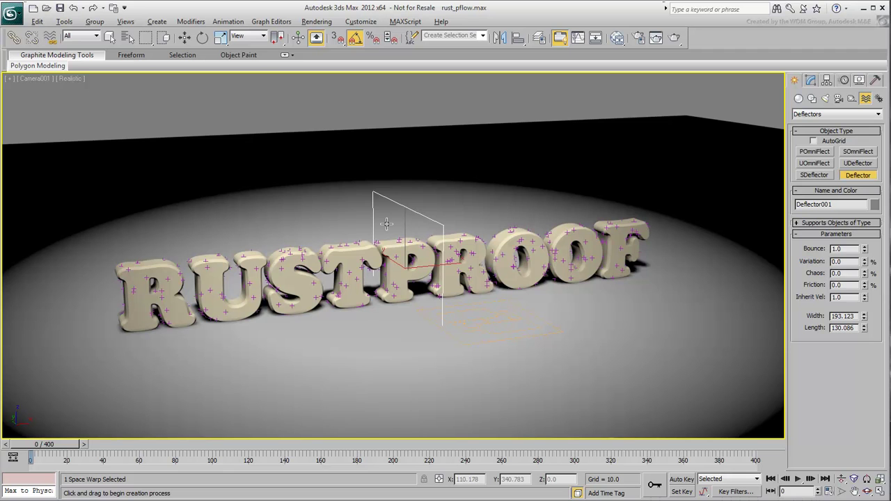
Start Wire Parameters on Deflector001 with Transform > Position > X Position as the source.
key("w")
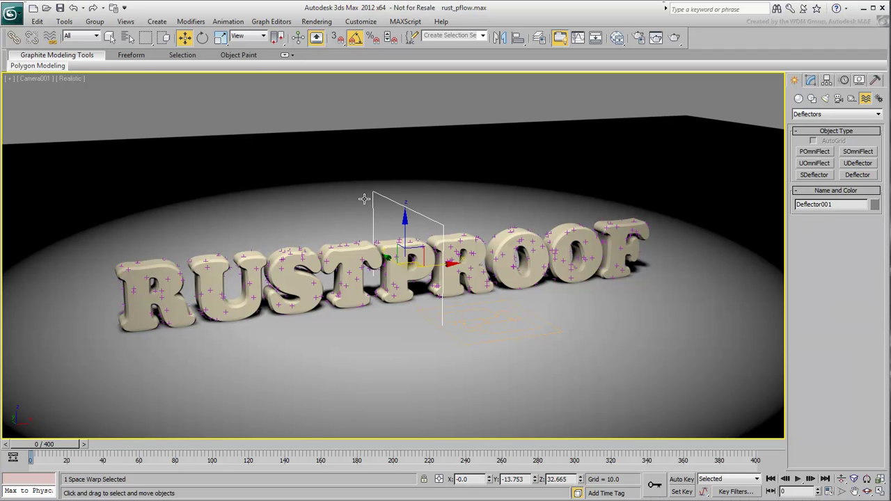
right_click(362, 196)
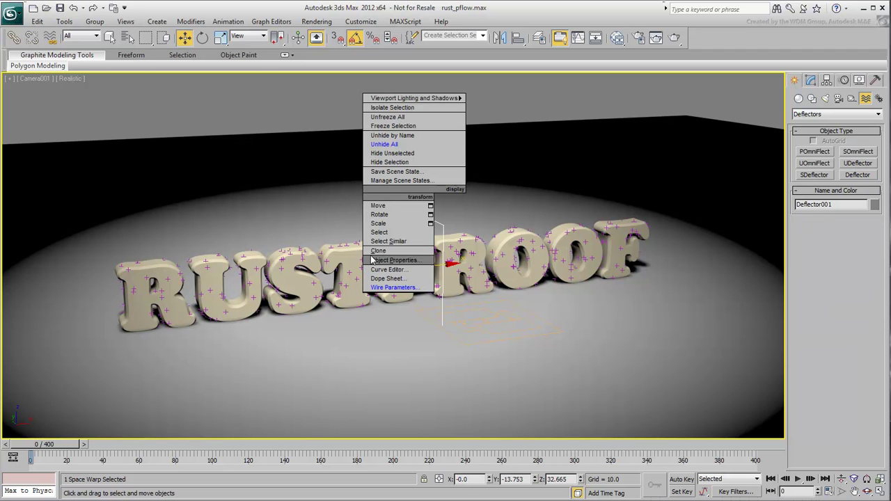
left_click(378, 289)
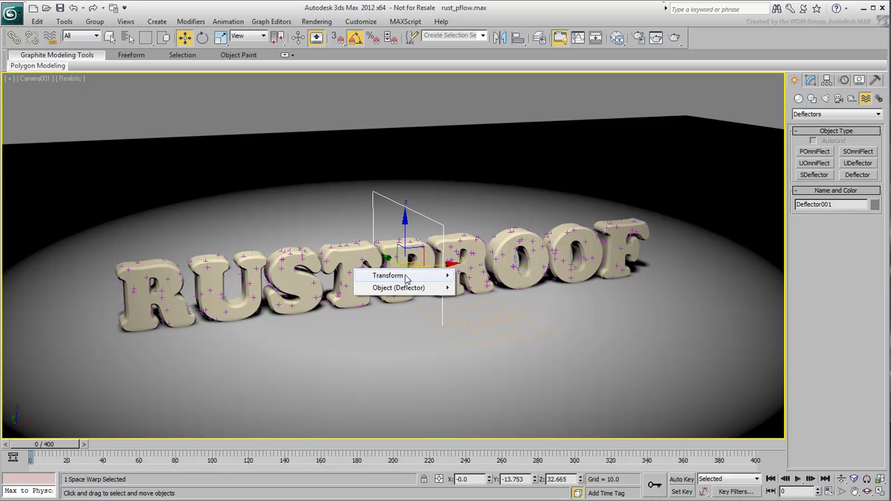
mouse_move(409, 277)
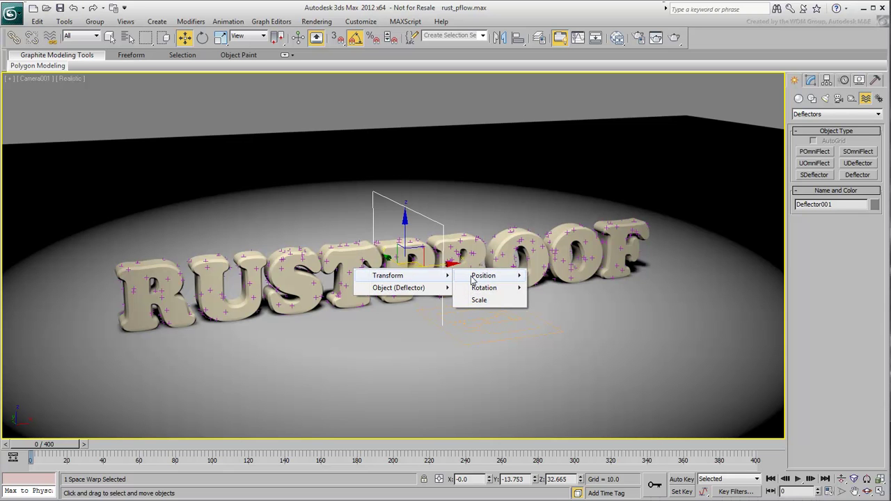
mouse_move(473, 279)
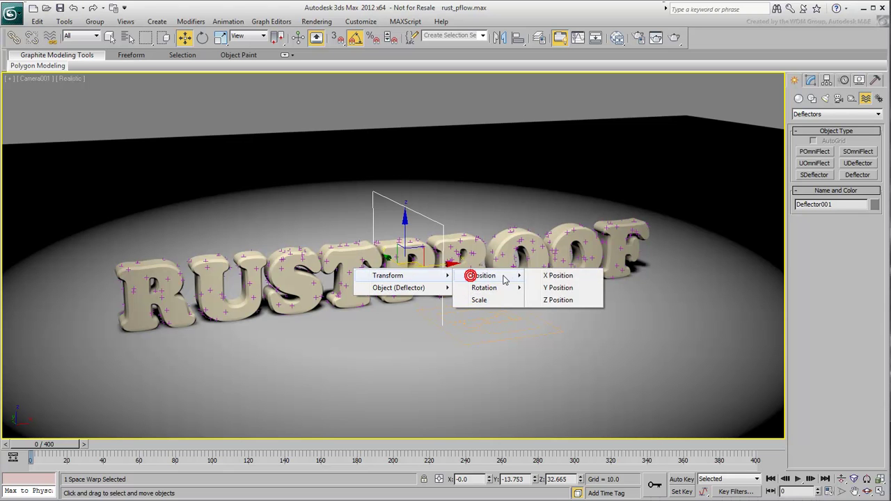
left_click(548, 277)
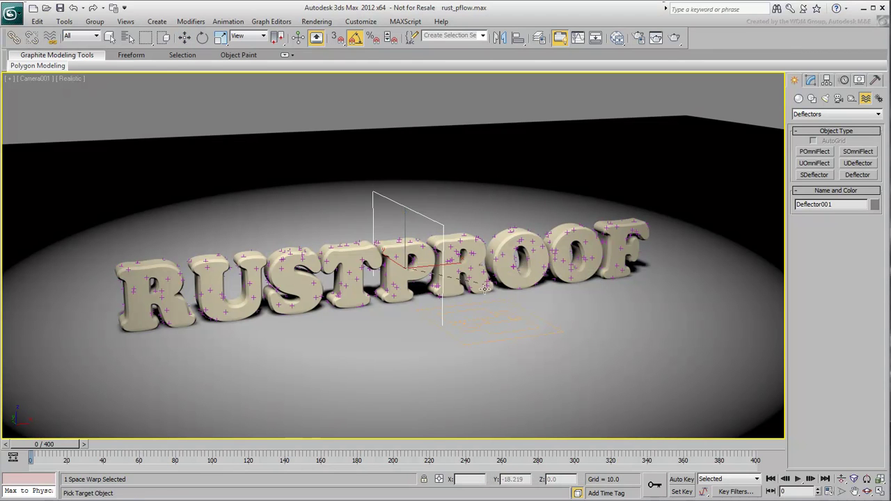
Pick Text_RUSTY and wire to its Slice > Slice Plane > Position > X Position.
left_click(278, 275)
mouse_move(282, 293)
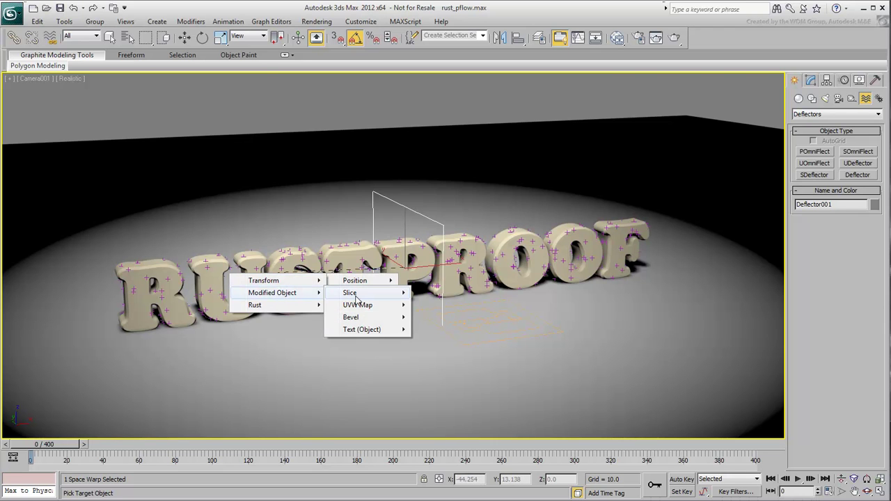
left_click(359, 298)
left_click(440, 293)
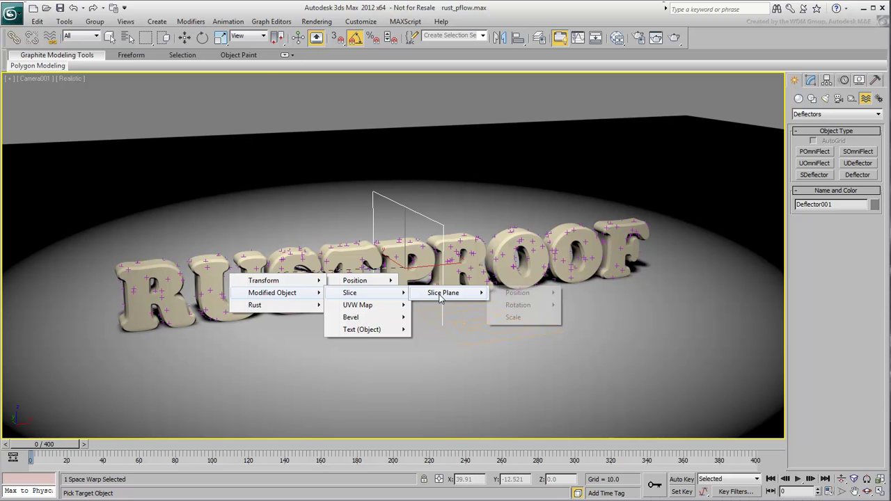
left_click(515, 293)
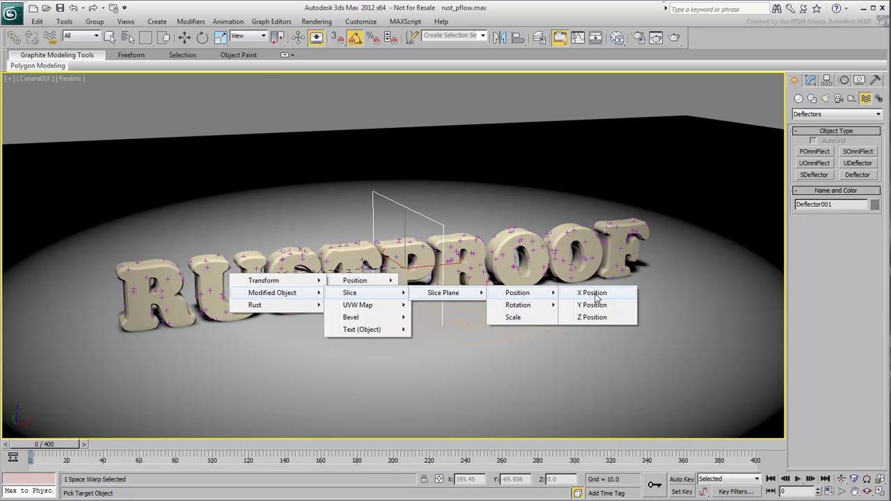
left_click(593, 294)
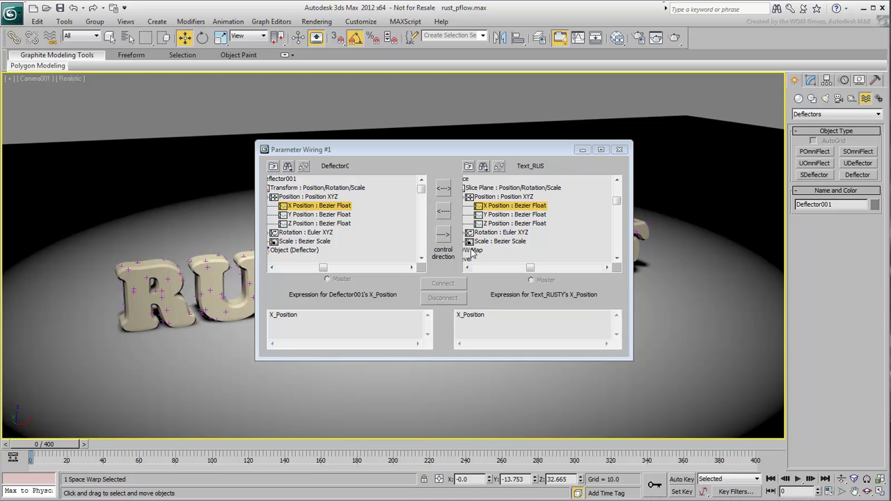
Connect the slice plane's X Position to drive Deflector001's X Position as a Float Wire.
left_click(444, 210)
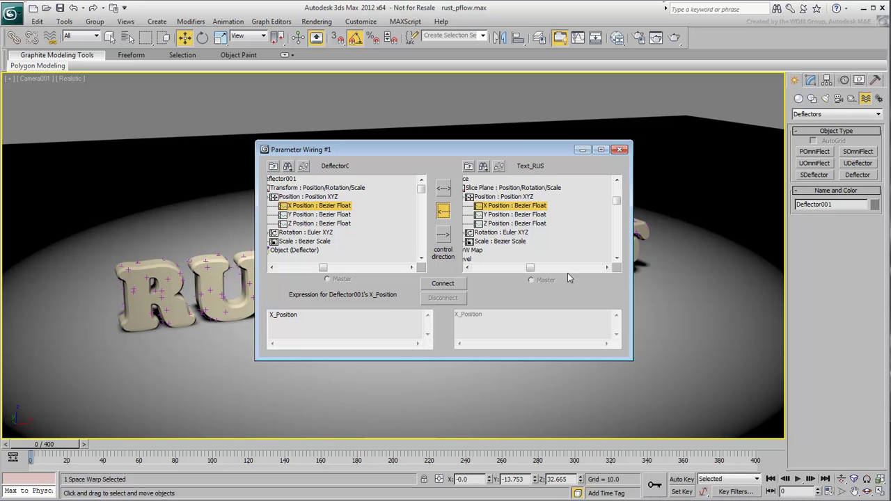
left_click(442, 285)
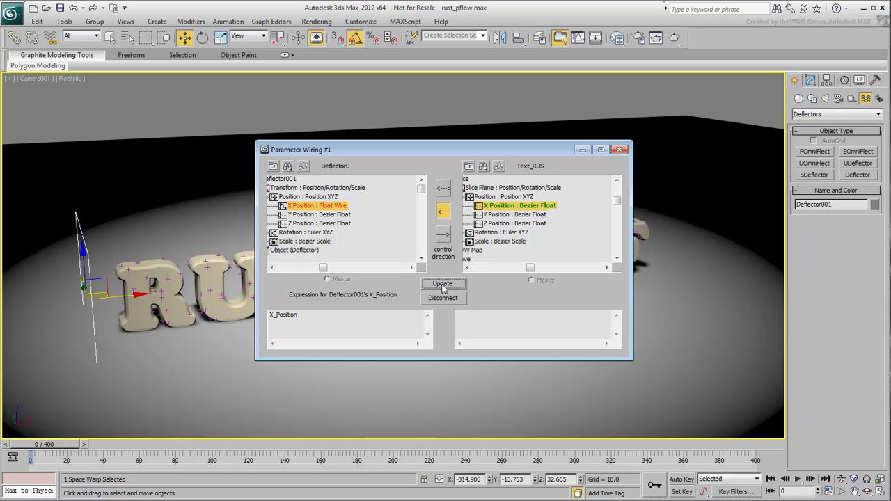
Scrub to frame 107 to confirm the deflector follows the slice to the letter R.
left_click(621, 151)
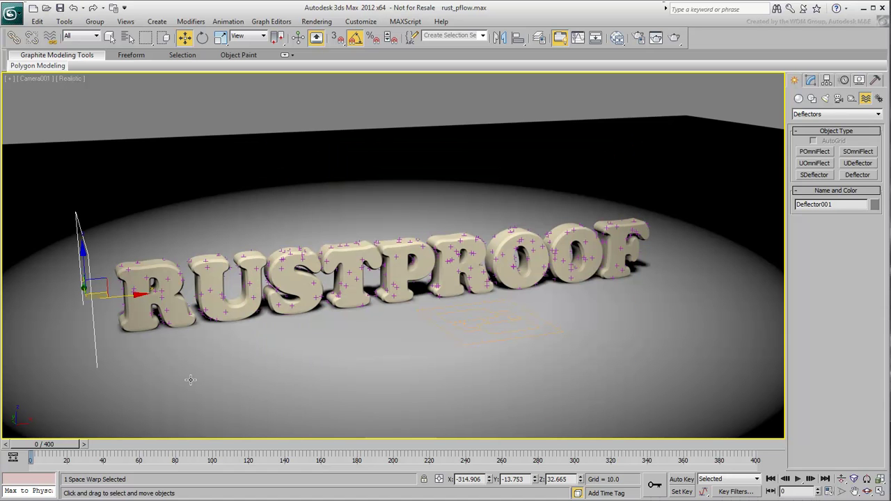
left_click_drag(48, 444, 235, 472)
key("w")
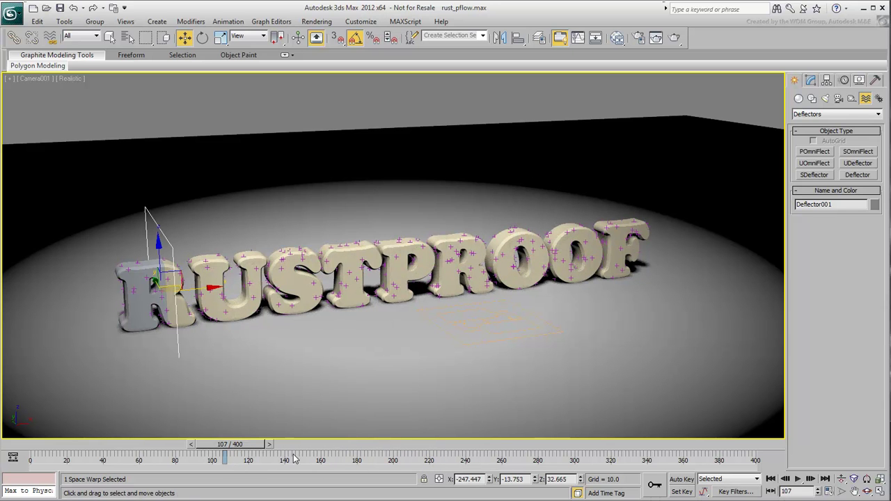